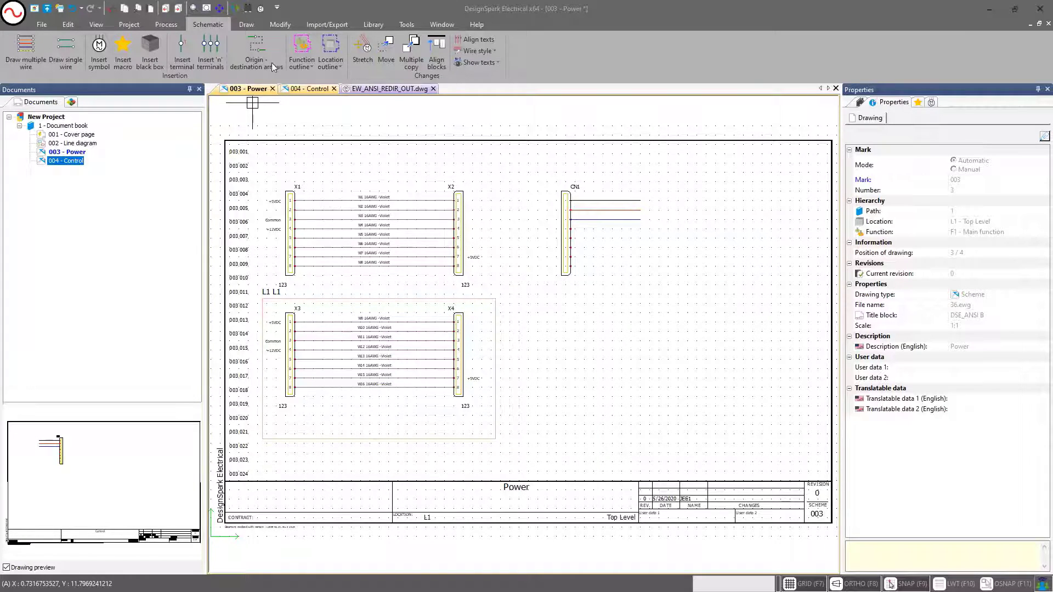
Step: Examine the three unconnected wires at connector CN1 on 003 - Power and at connector CN2 on 004 - Control
scroll(595, 241, up, 2)
scroll(596, 237, up, 1)
mouse_move(596, 233)
middle_down()
mouse_move(563, 229)
mouse_move(584, 247)
middle_up()
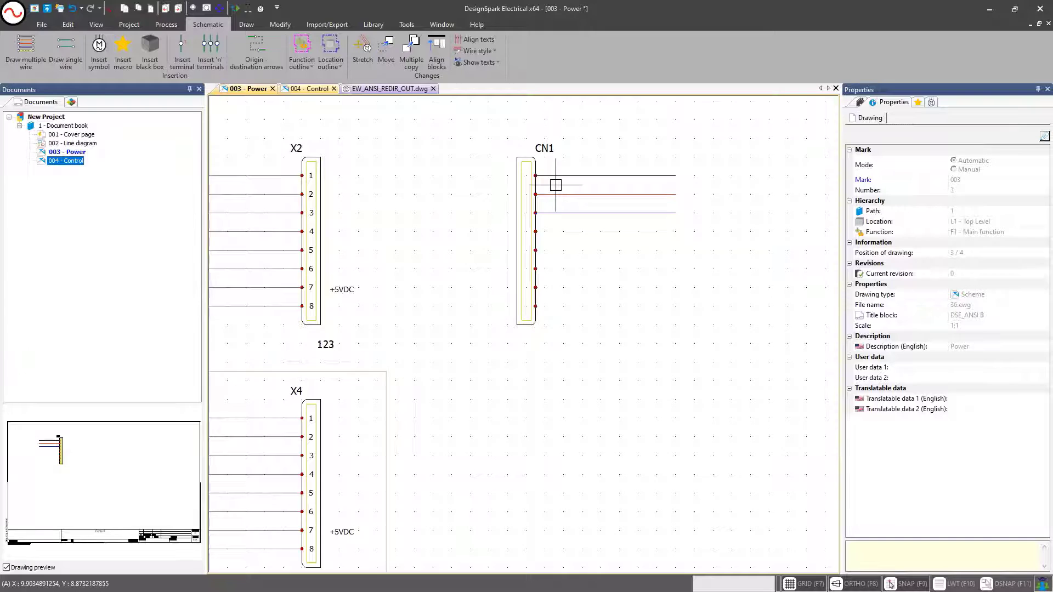
scroll(430, 223, down, 2)
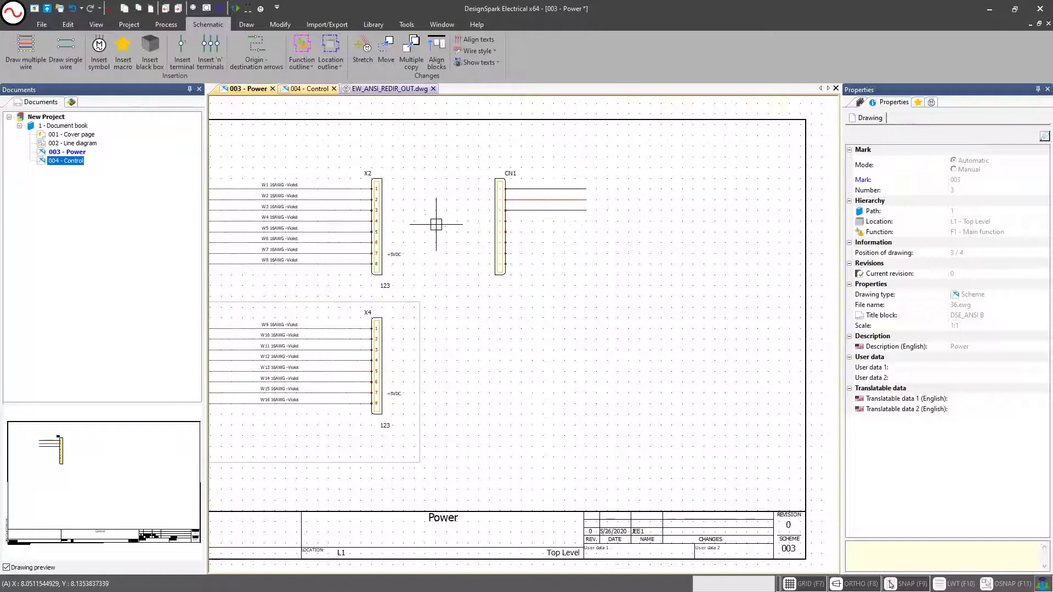
middle_drag(531, 206, 559, 218)
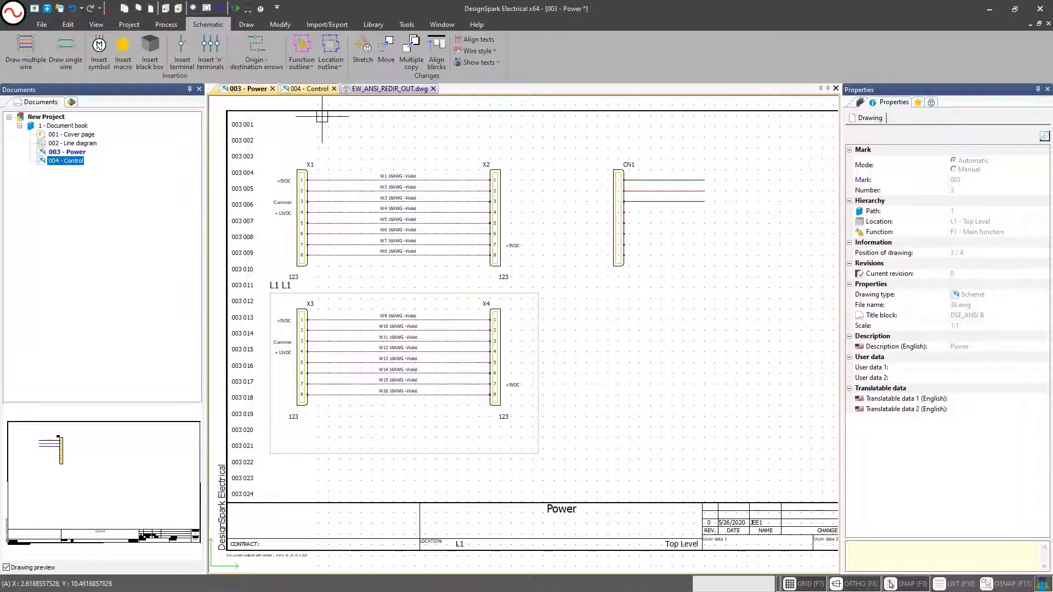
click(317, 91)
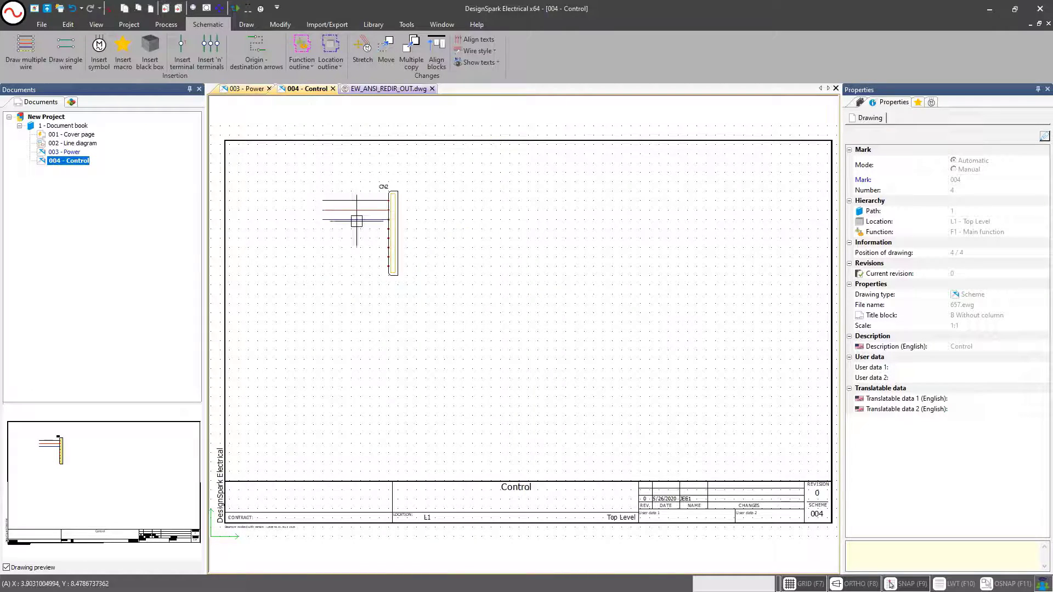
scroll(363, 225, up, 2)
scroll(364, 224, up, 1)
middle_drag(365, 224, 475, 254)
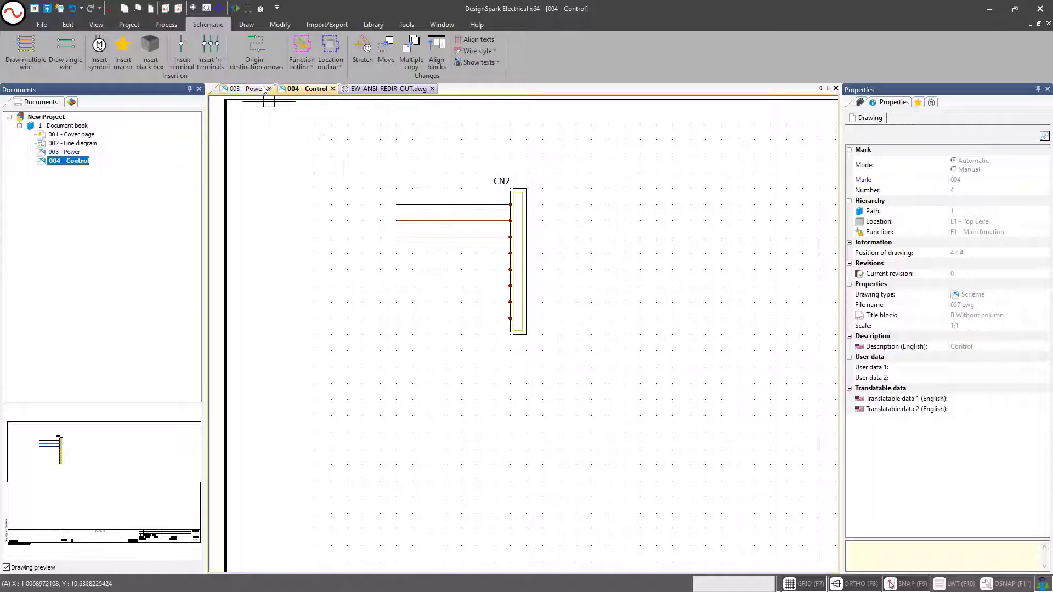
Step: Open the origin-destination manager, maximize it and show the Power and Control drawings in vertical tiles
click(255, 52)
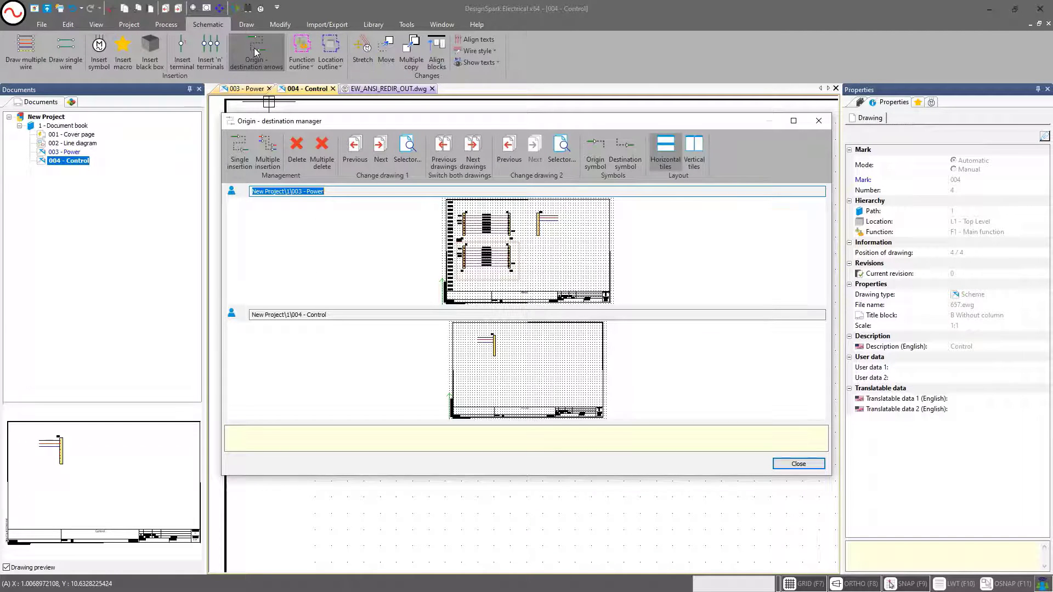
double_click(386, 121)
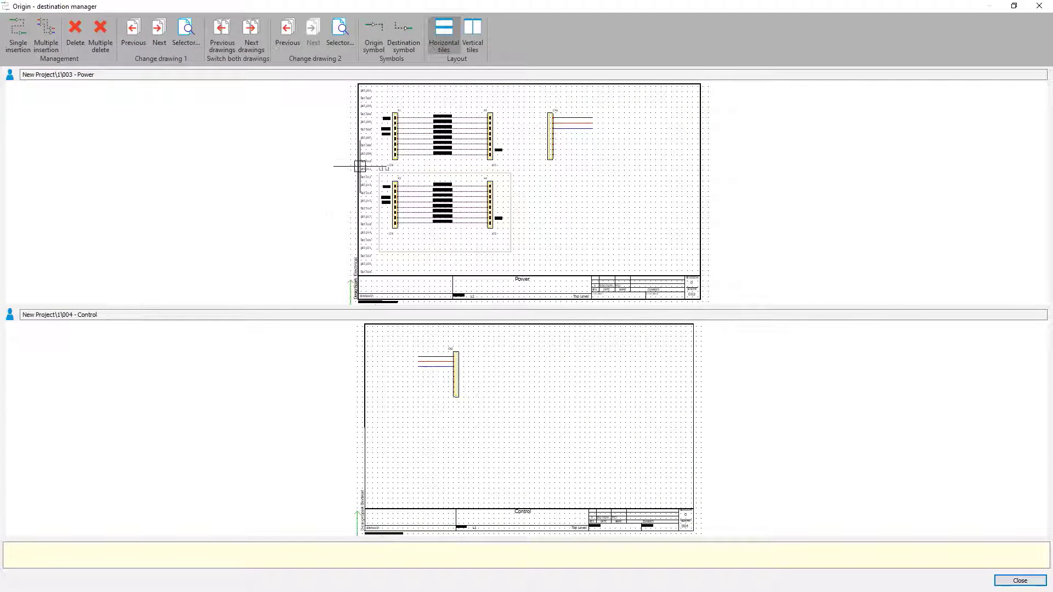
click(476, 32)
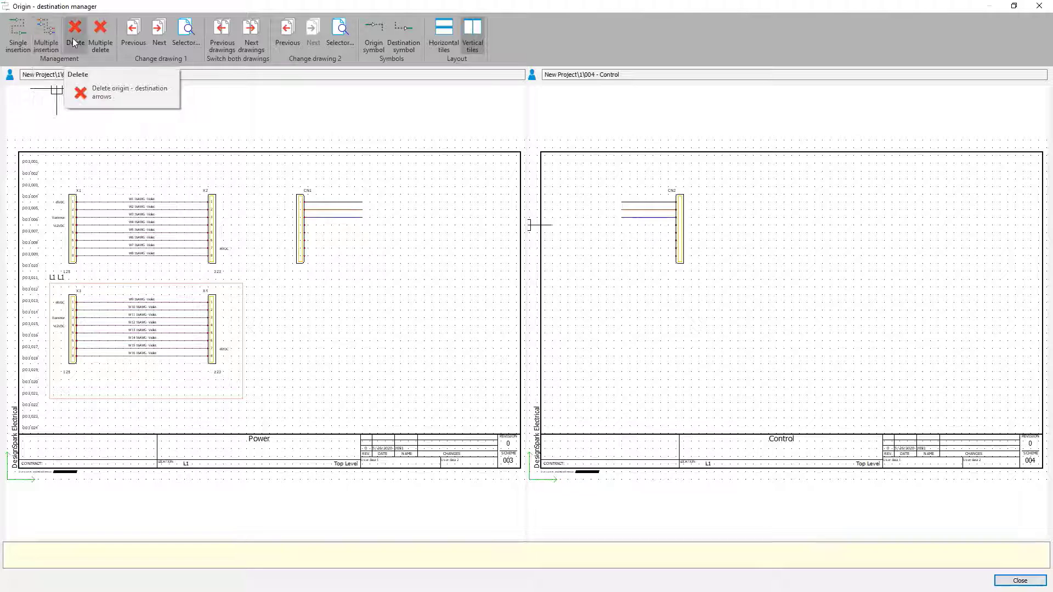
Step: Try switching the first drawing and both drawings to neighbouring sheets, returning to 003 - Power and 004 - Control
click(158, 40)
click(134, 31)
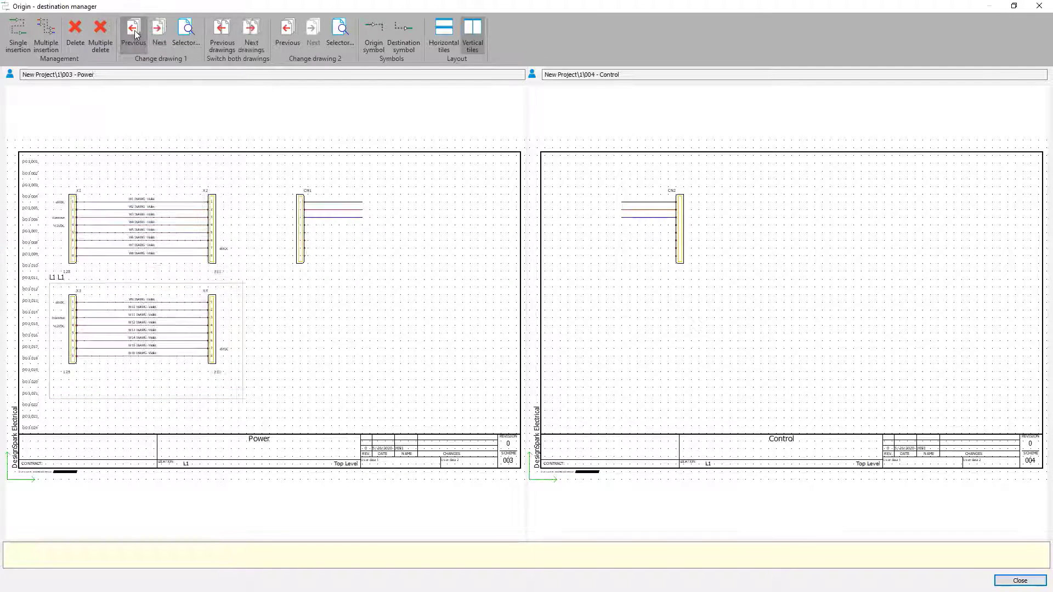
click(226, 33)
click(253, 35)
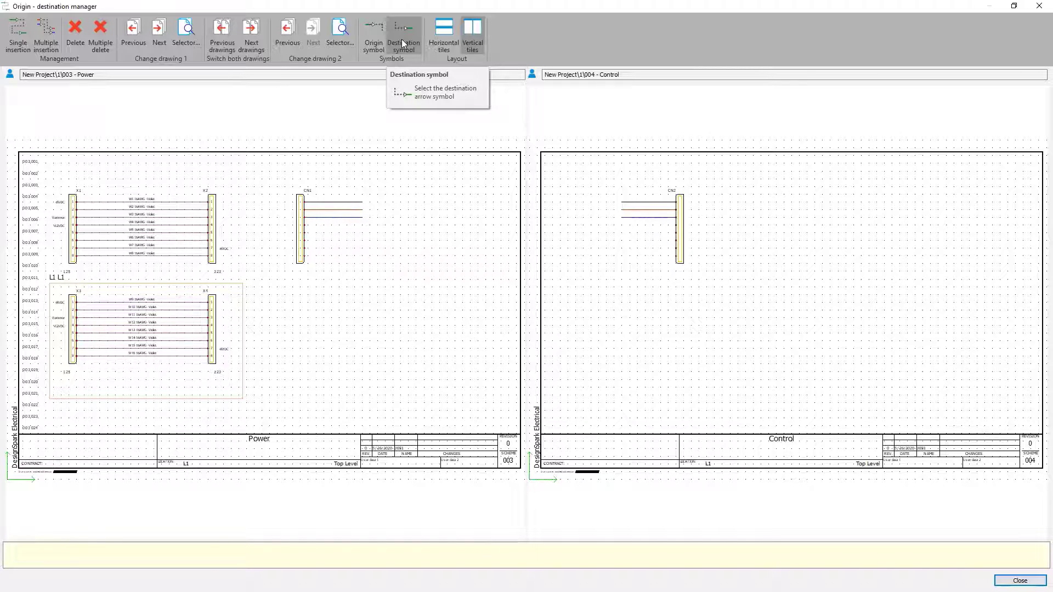
Step: View the arrow symbols available for destinations and origins without choosing a different one
click(401, 38)
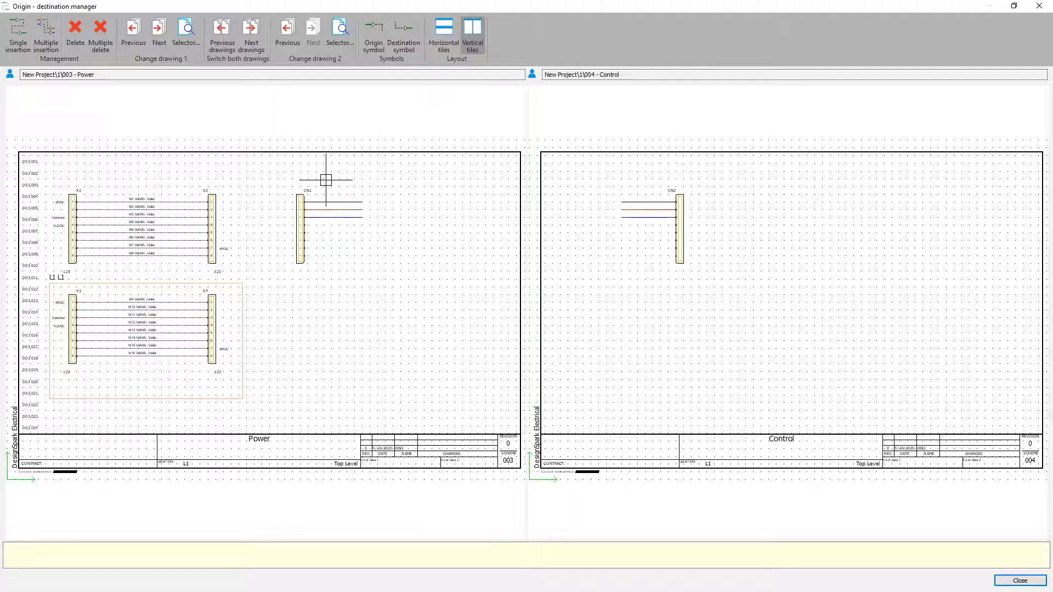
click(378, 37)
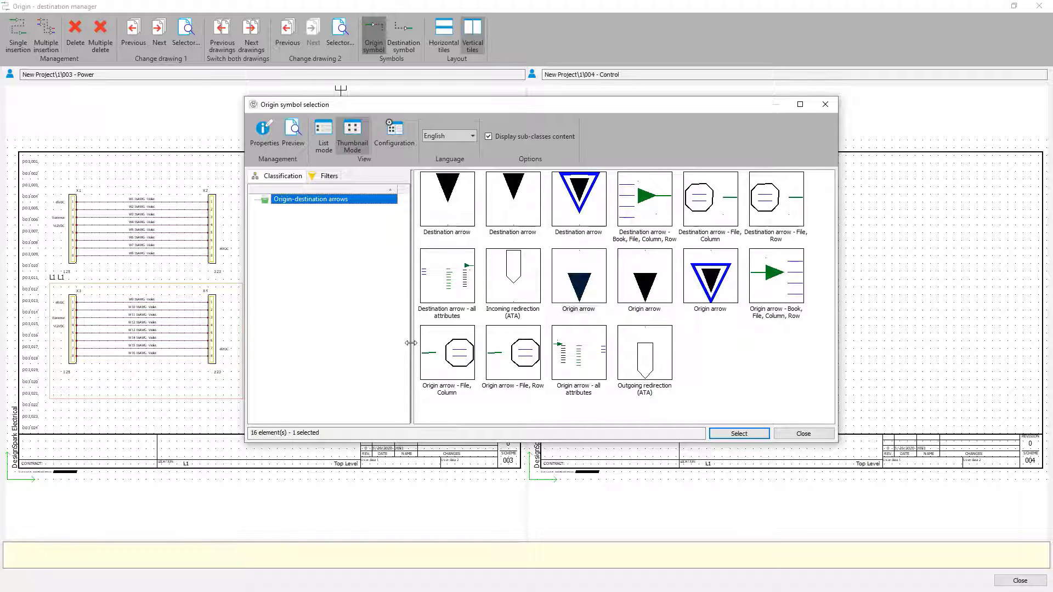
click(826, 104)
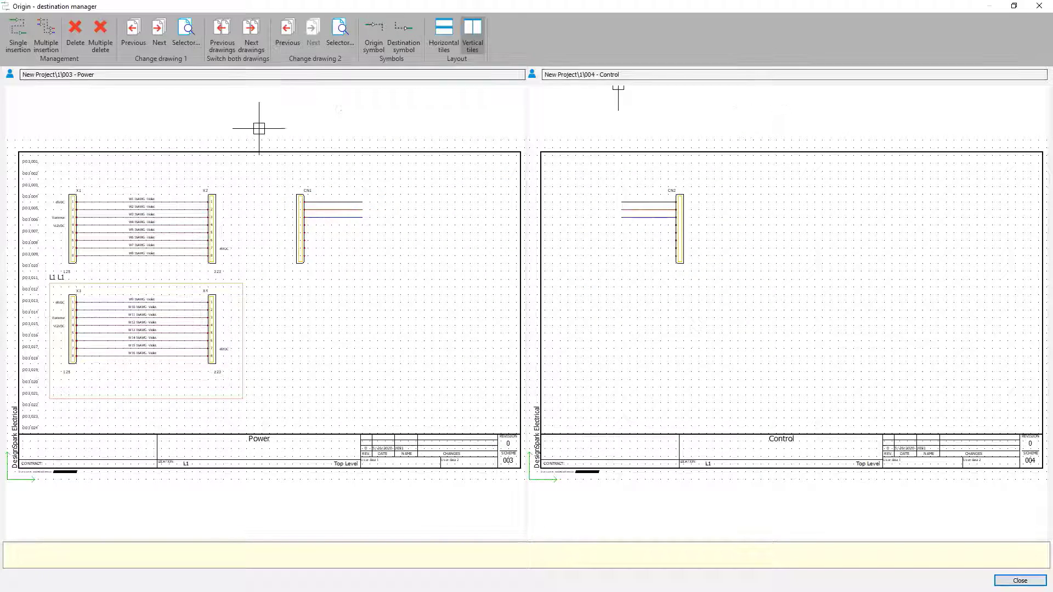
Step: Use single insertion to link CN1's top wire on 003 - Power to CN2's top wire on 004 - Control
click(18, 35)
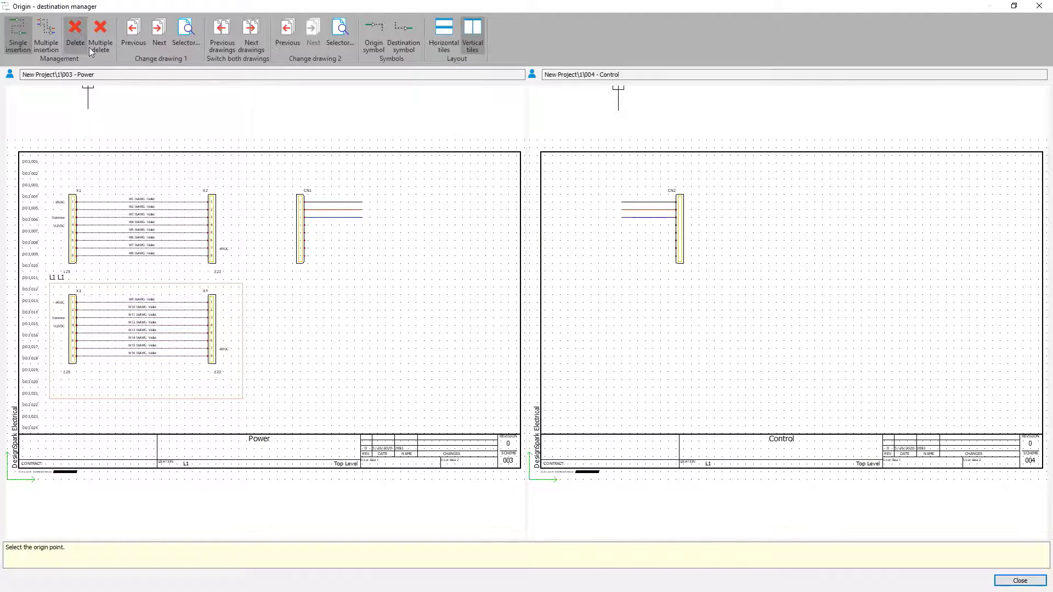
scroll(380, 187, up, 3)
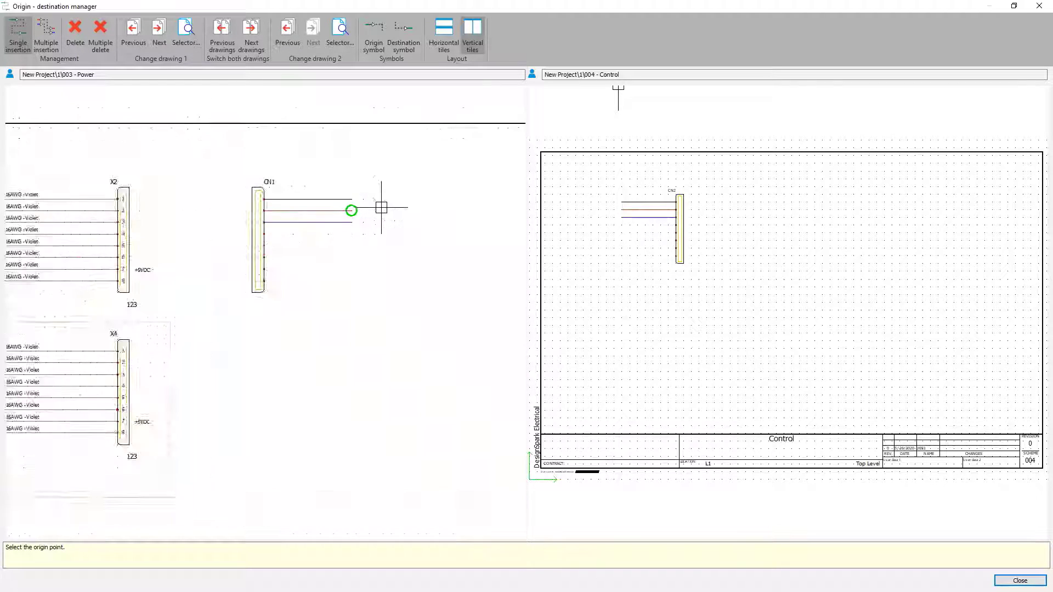
click(344, 196)
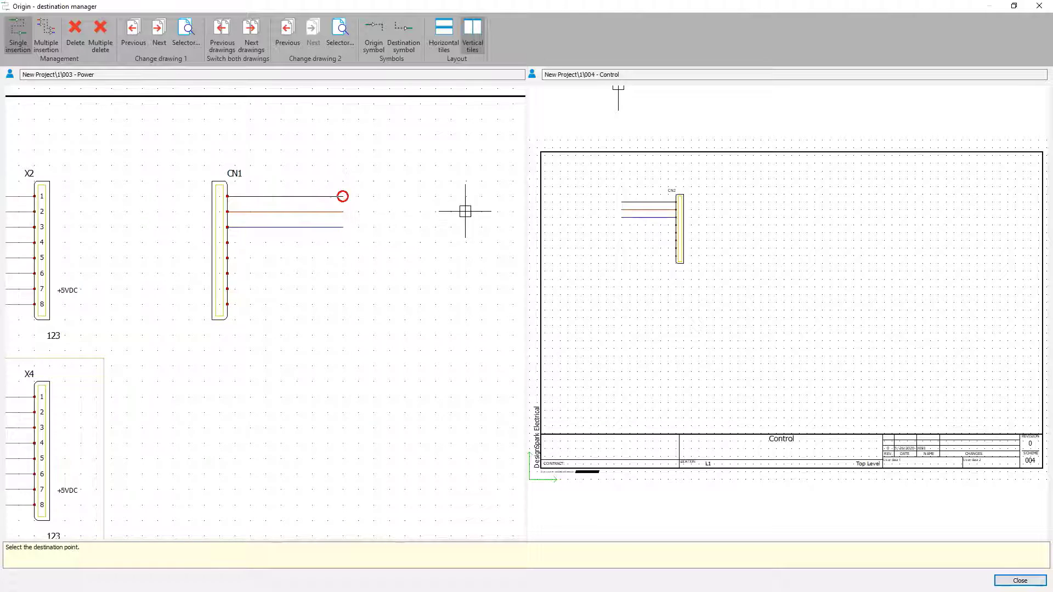
scroll(621, 216, up, 3)
mouse_move(621, 216)
middle_down()
mouse_move(707, 278)
mouse_move(729, 265)
middle_up()
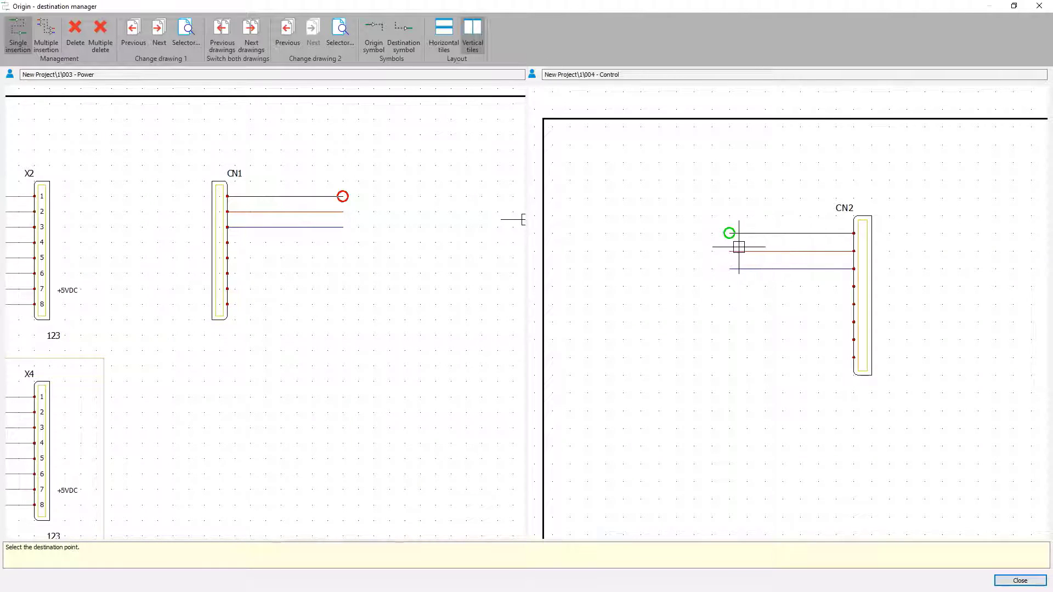
scroll(735, 271, up, 2)
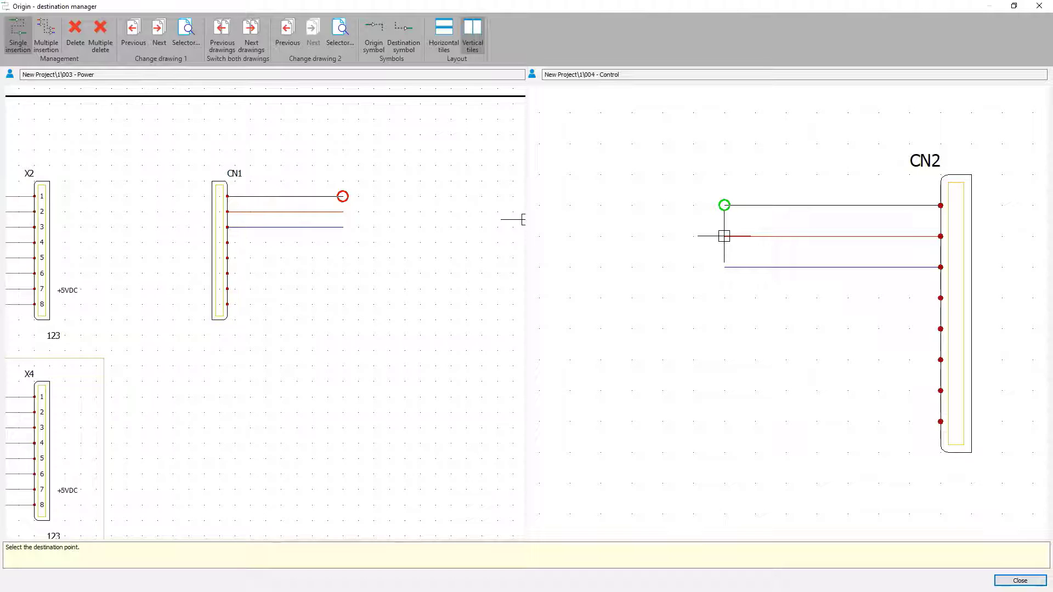
click(723, 208)
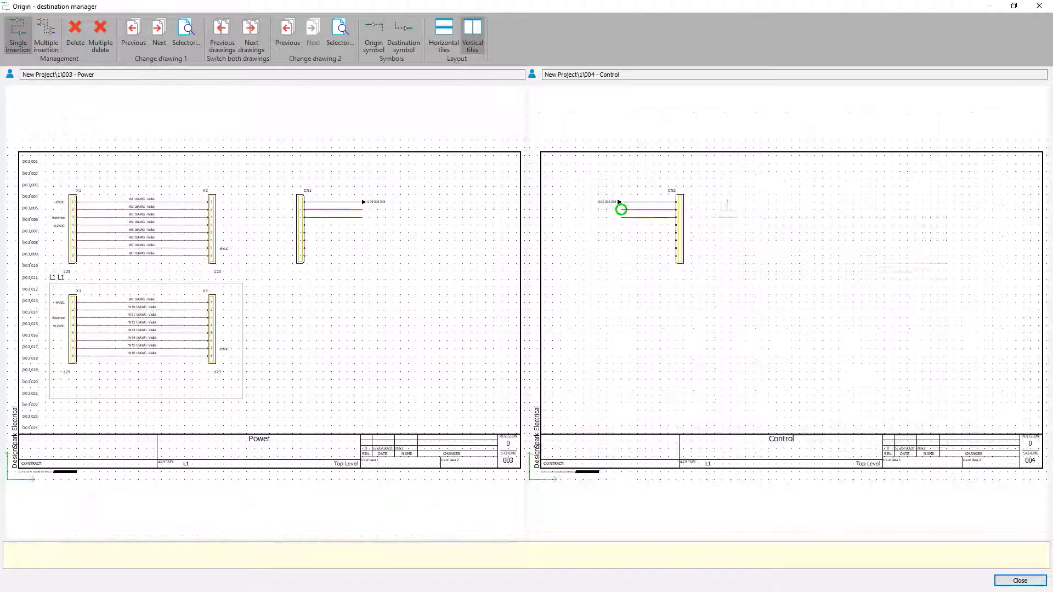
Step: Link CN1's second and third wires to the matching CN2 wires with origin-destination arrows and close the manager
click(360, 208)
click(620, 209)
click(361, 217)
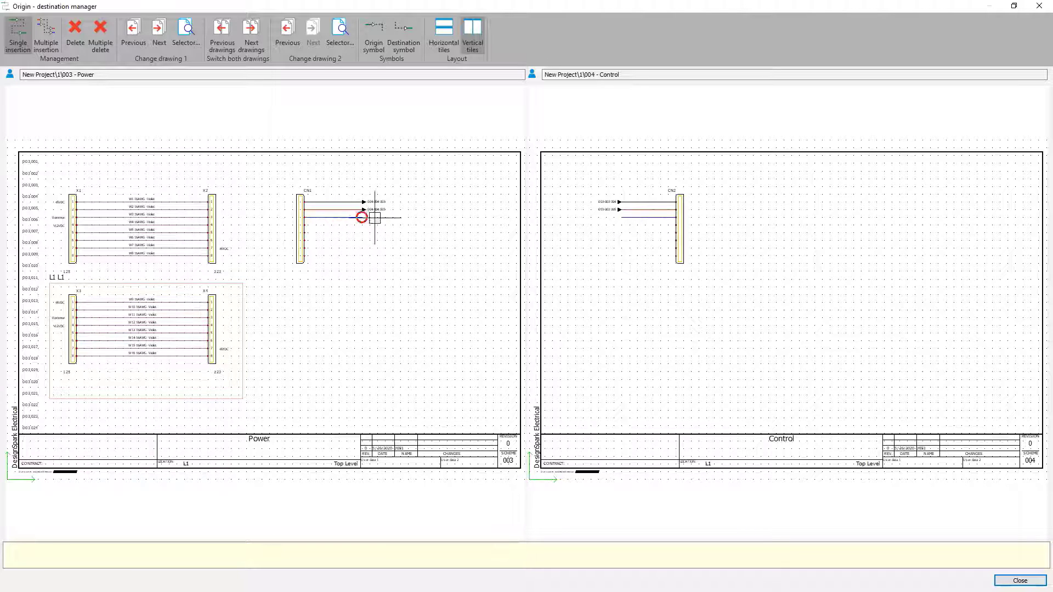
click(620, 218)
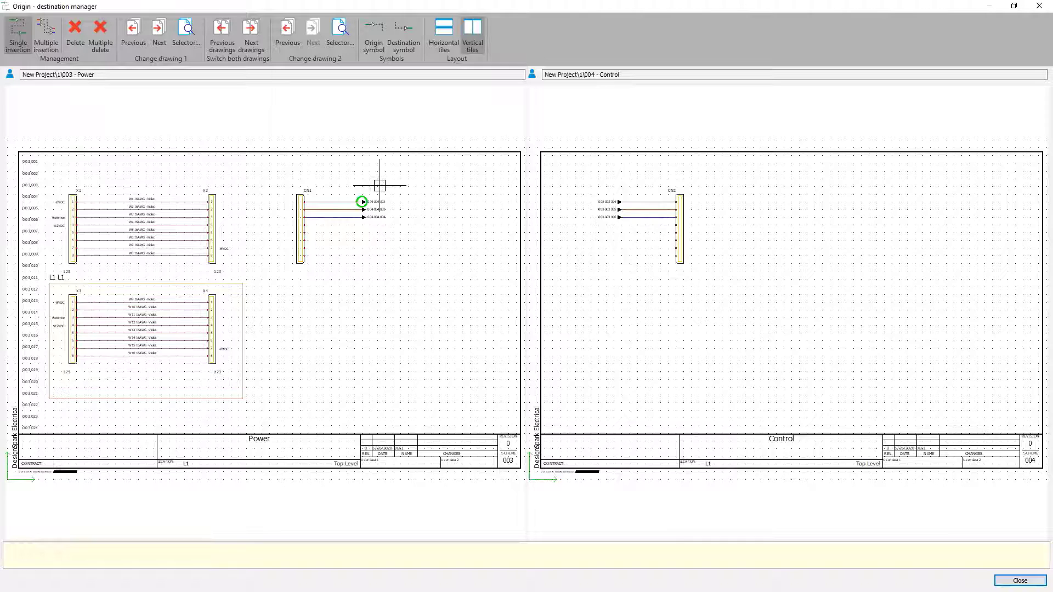
key(Escape)
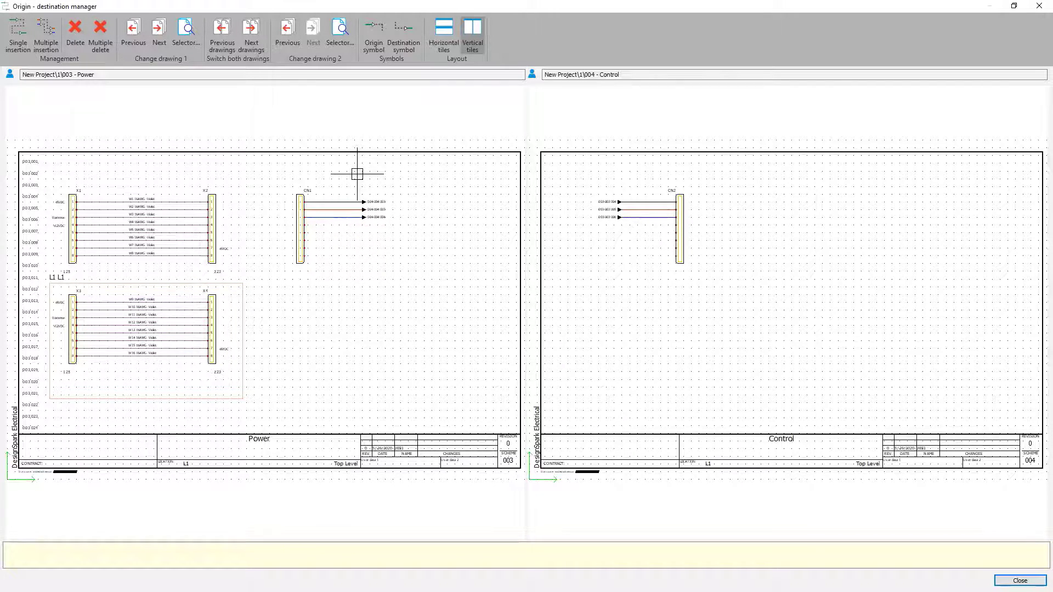
scroll(359, 209, up, 1)
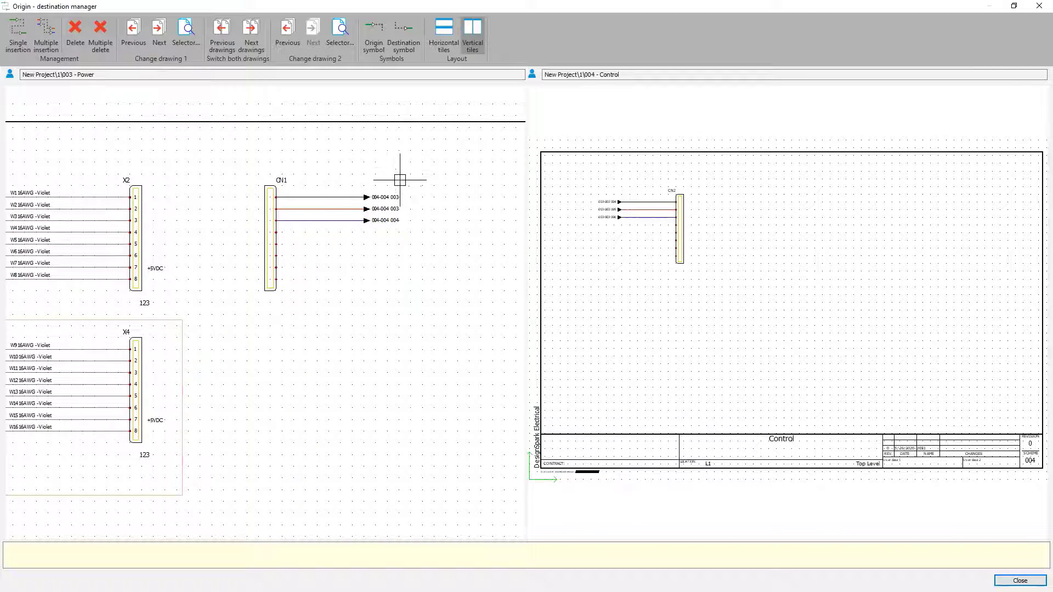
click(1039, 5)
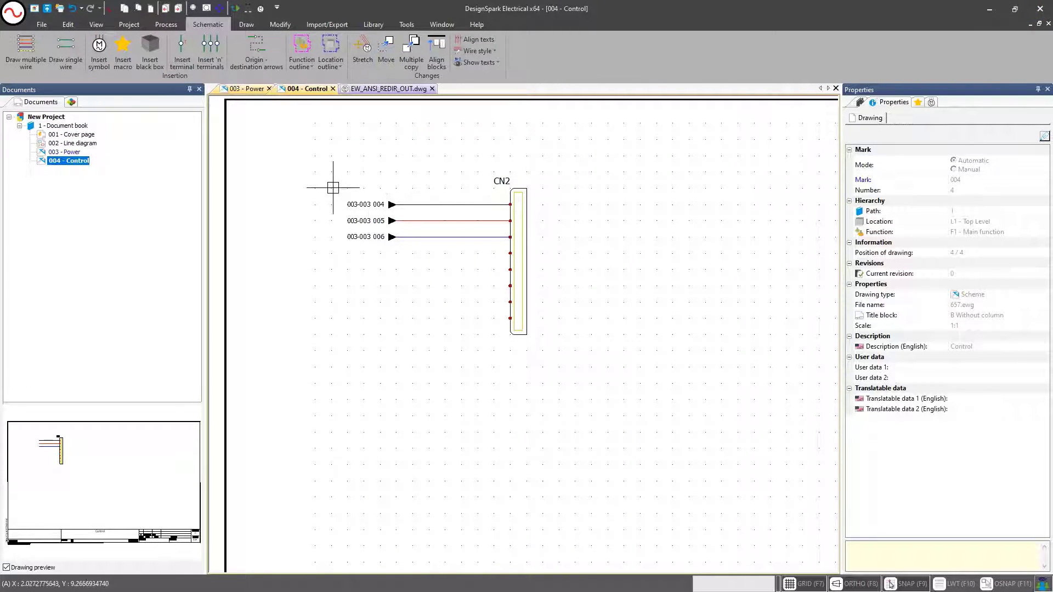
Step: Inspect CN1's origin arrows on 003 - Power and follow the top one to its destination on 004 - Control
click(247, 88)
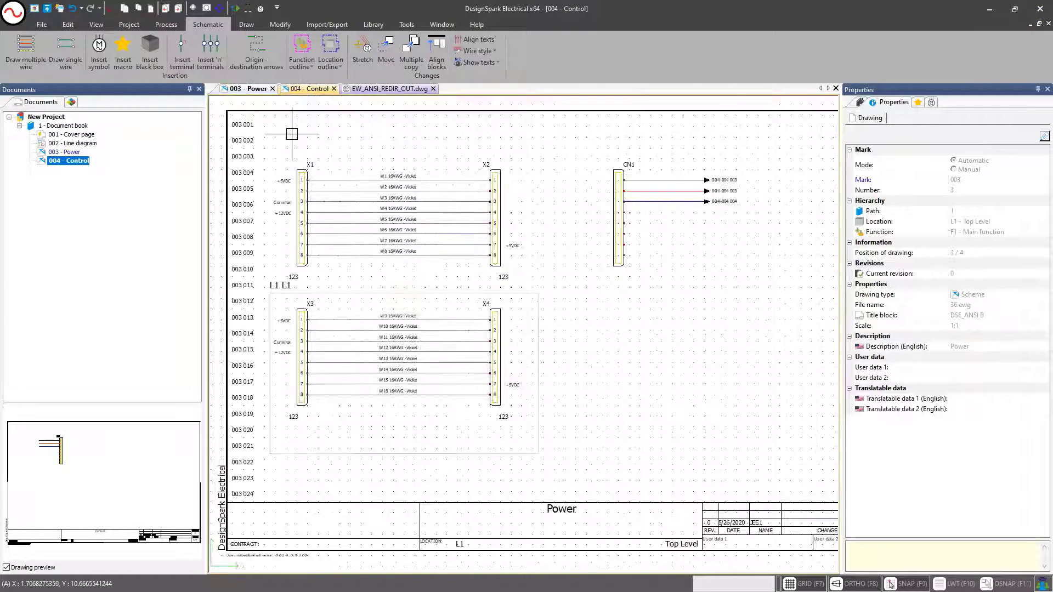
scroll(675, 232, up, 4)
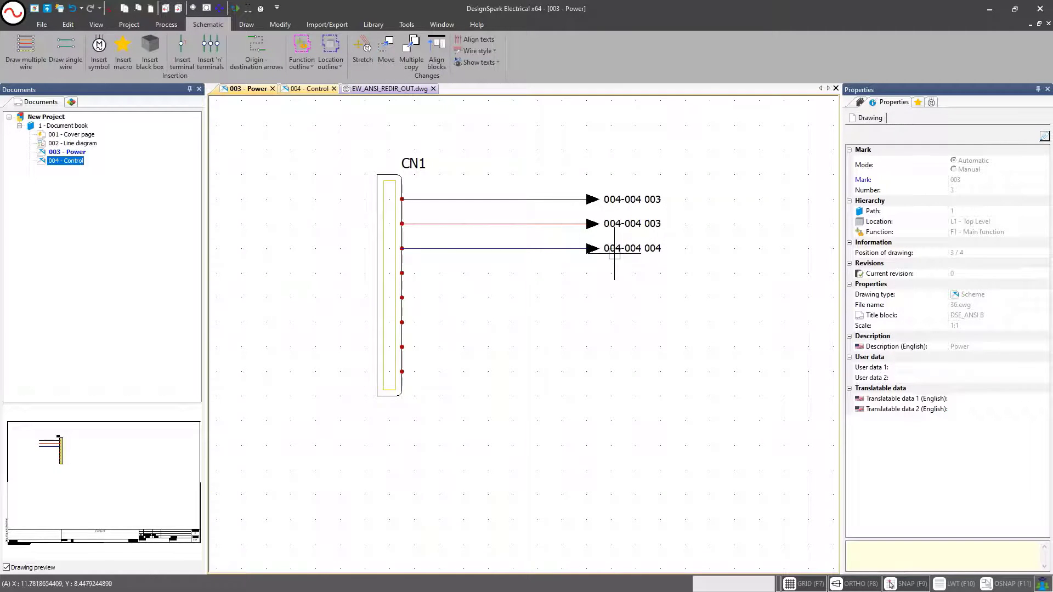
scroll(616, 200, down, 5)
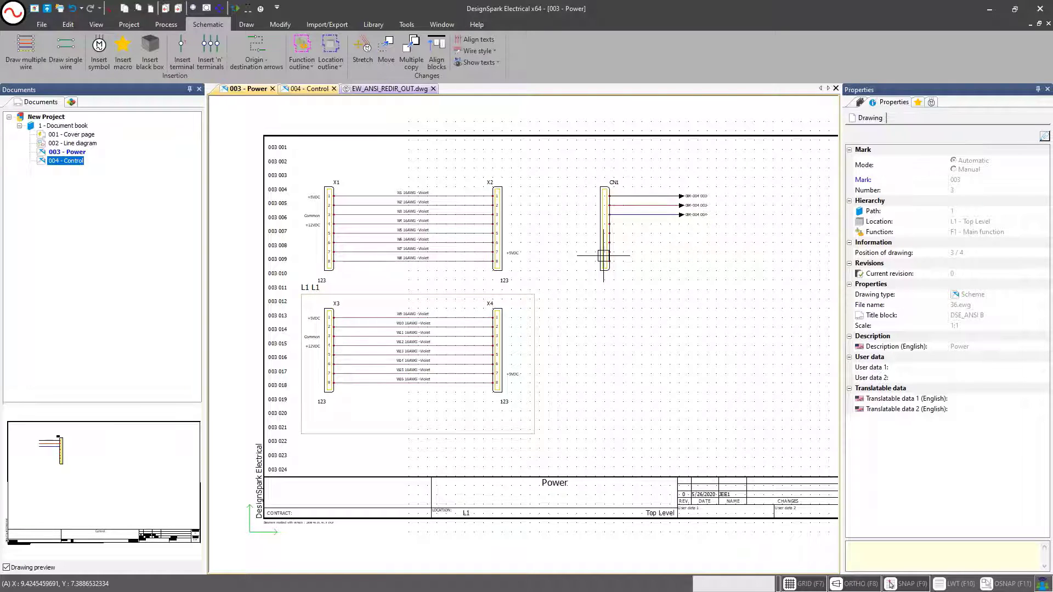
double_click(700, 196)
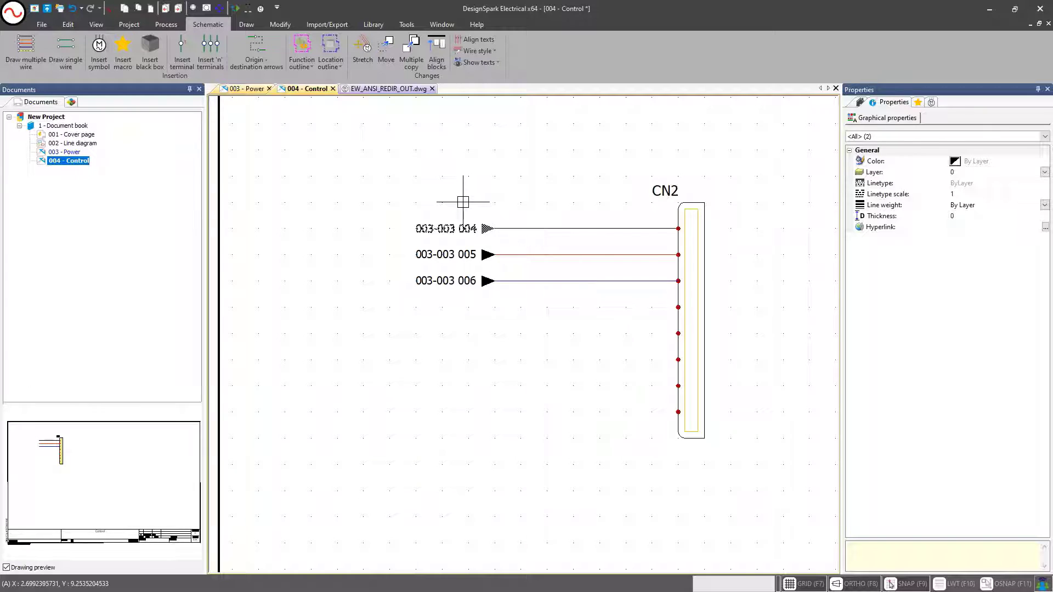
scroll(395, 195, down, 3)
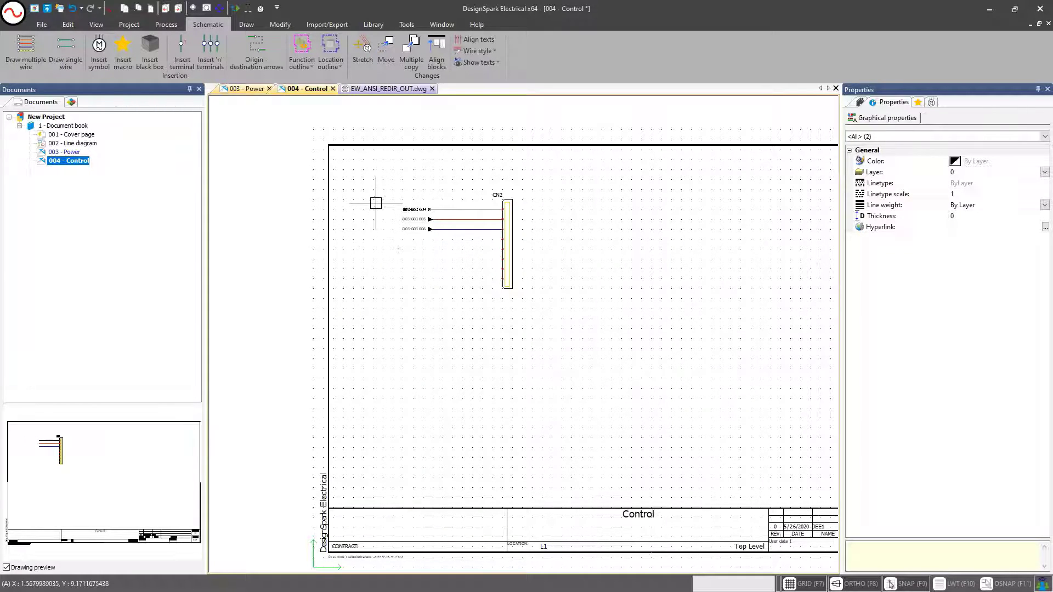
key(Escape)
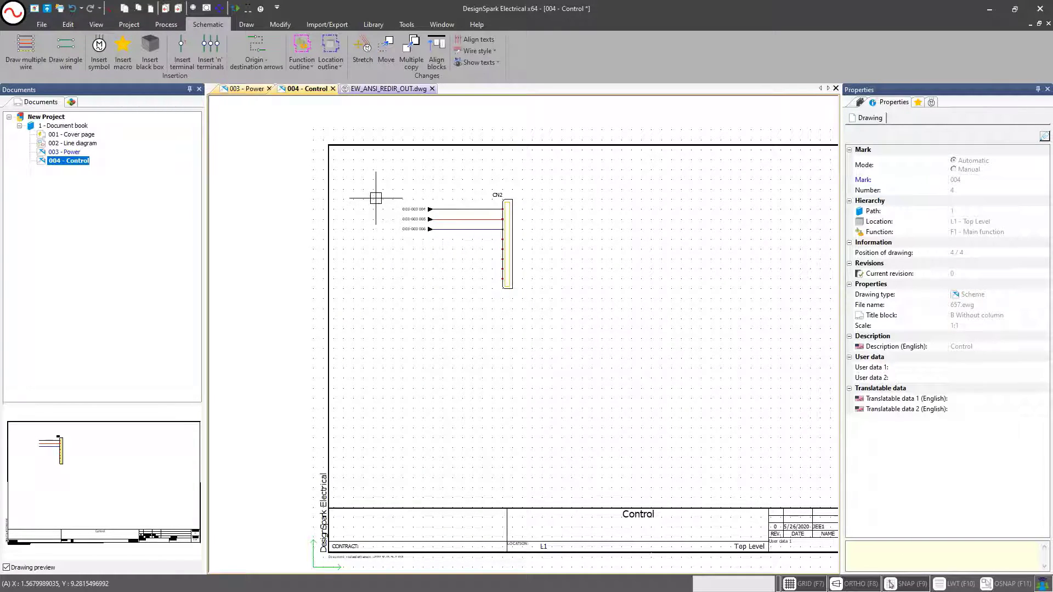
Step: Open the symbol of CN2's top destination arrow and view its symbol type options, keeping Origin - destination symbols
scroll(422, 208, up, 3)
right_click(423, 205)
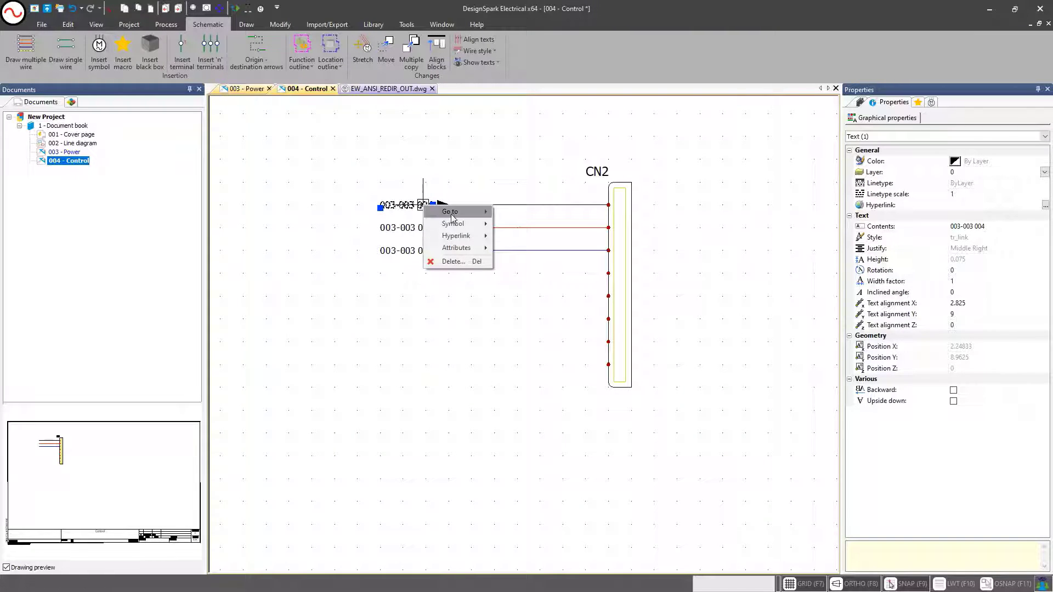
mouse_move(458, 223)
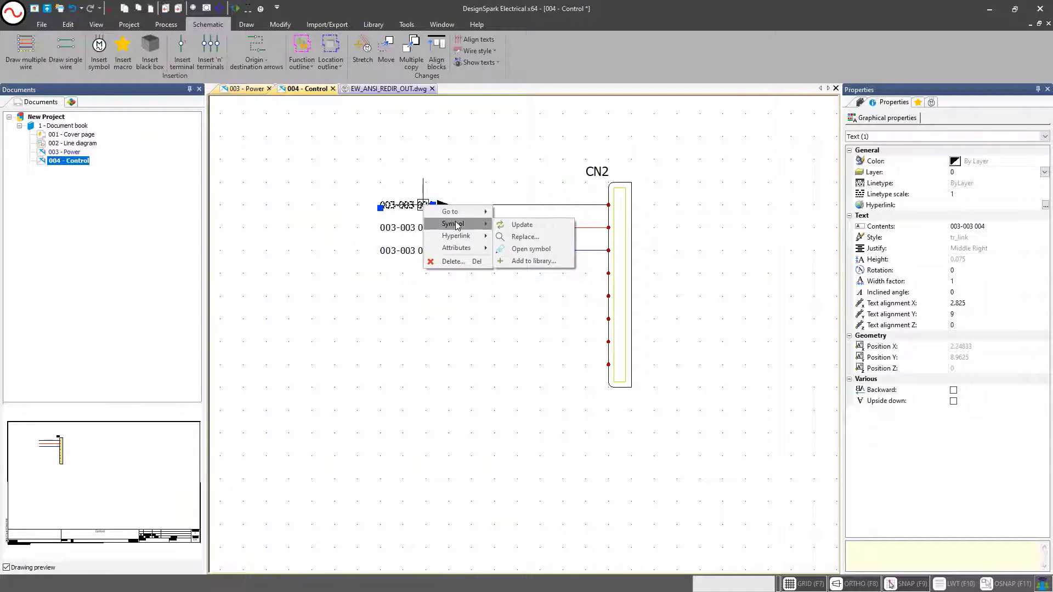
click(528, 249)
scroll(486, 230, down, 4)
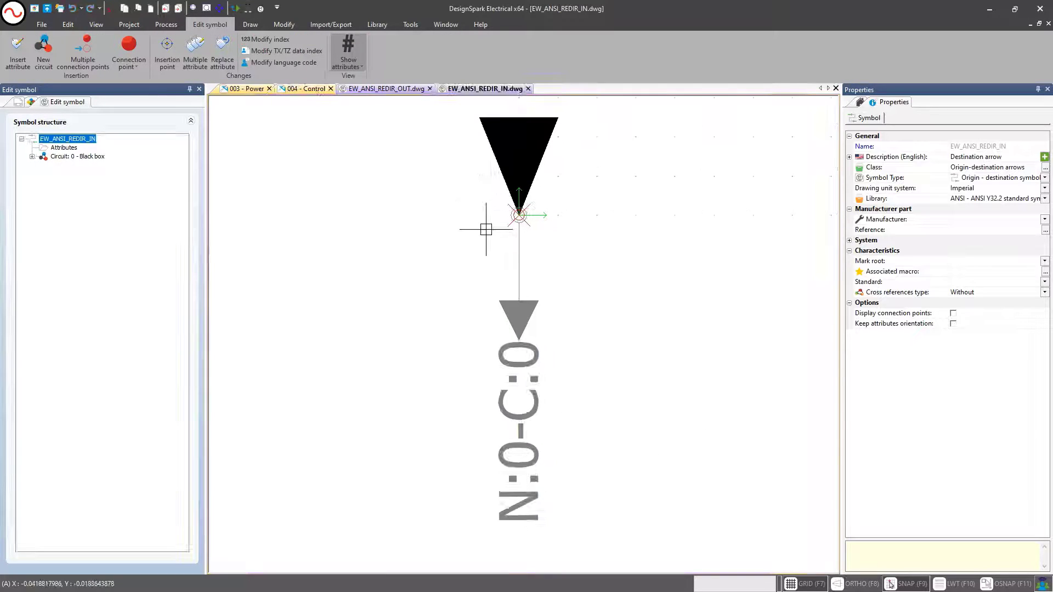
middle_drag(465, 236, 473, 245)
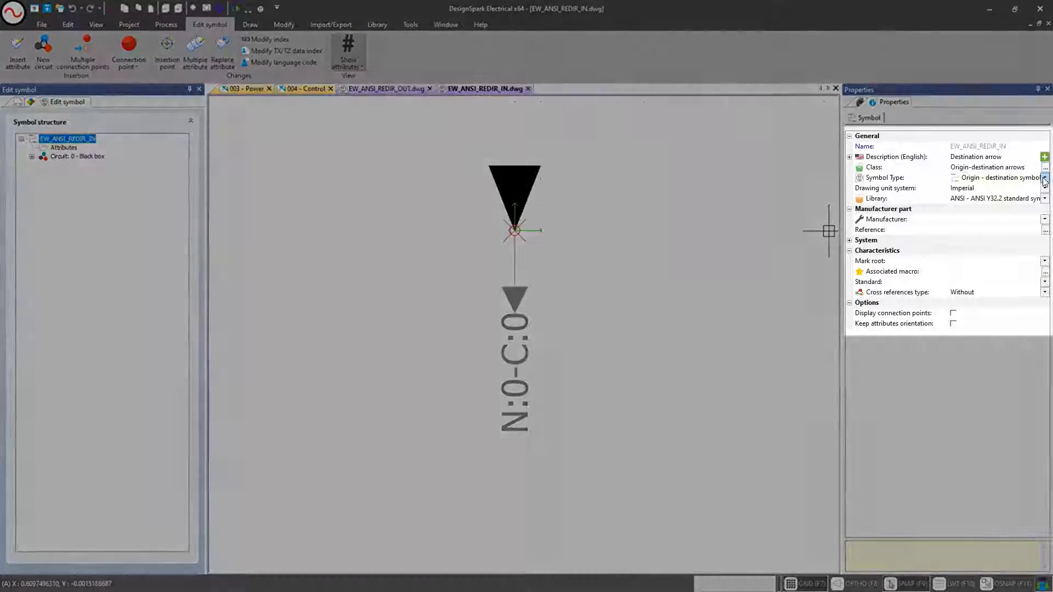
click(1042, 177)
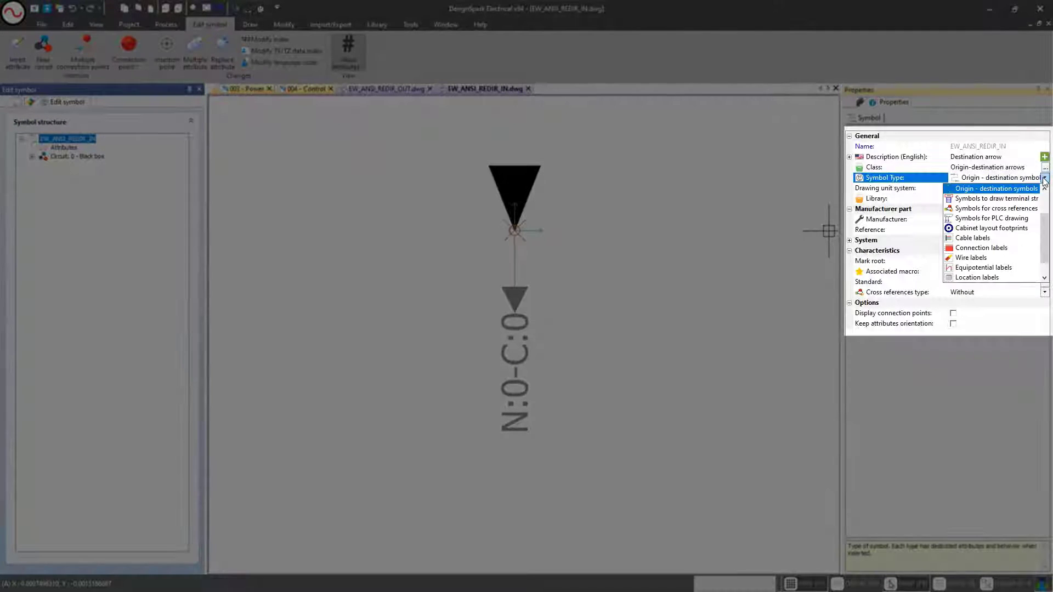
click(990, 190)
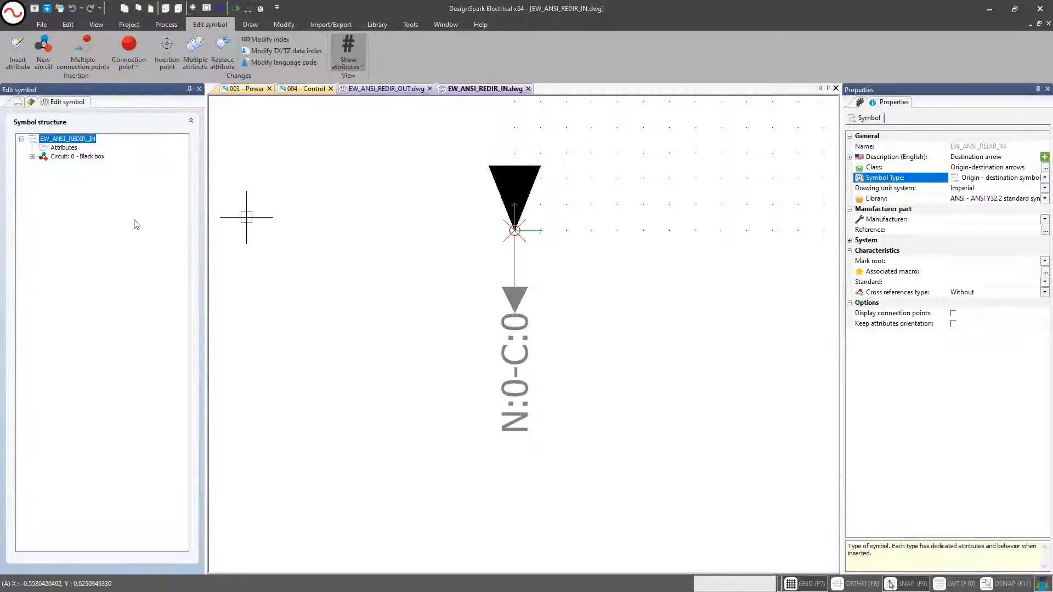
Step: Examine the attributes insertable in the destination arrow symbol, including connection point equipotential, user data and wire style attributes, without inserting any
right_click(66, 149)
click(90, 156)
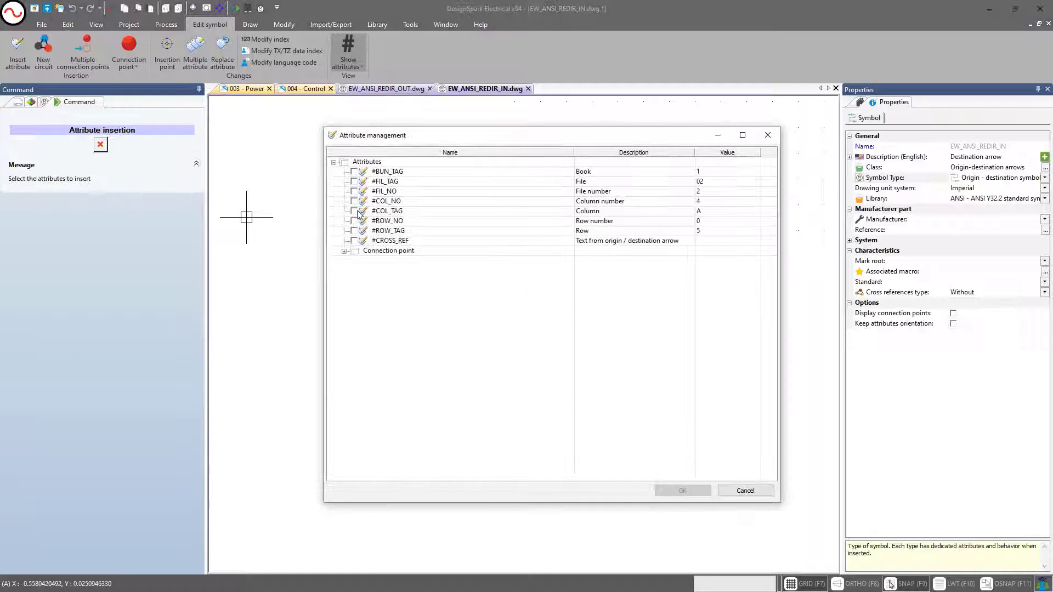
drag(390, 128, 390, 111)
click(344, 234)
click(354, 244)
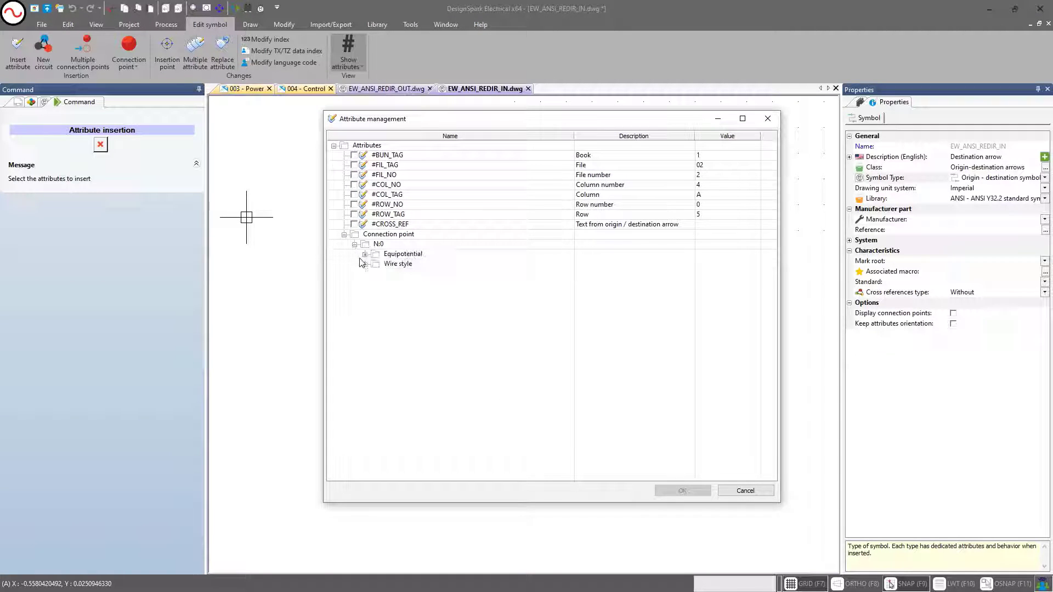
click(365, 264)
click(364, 254)
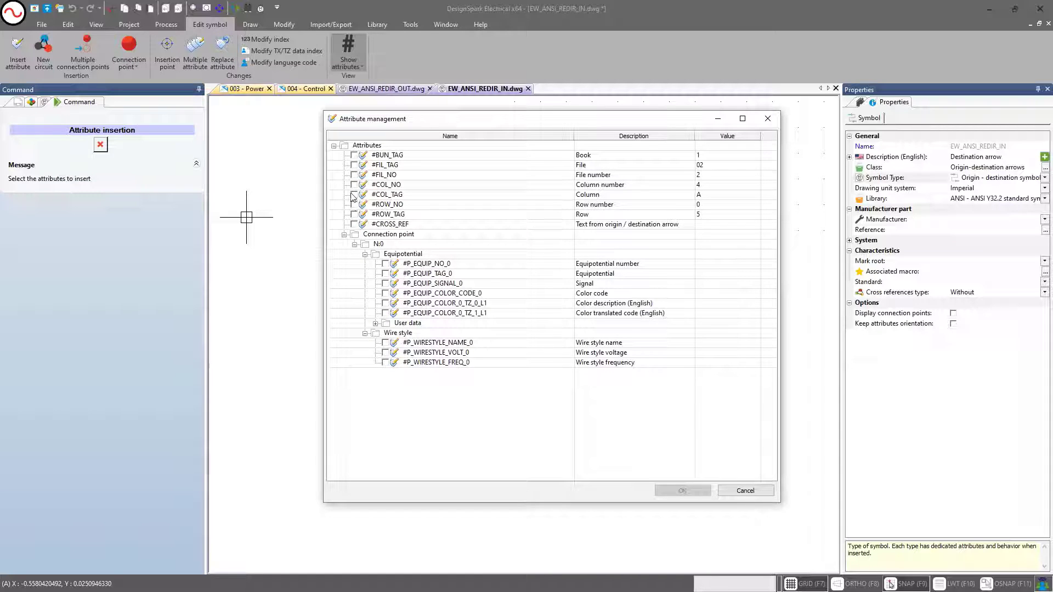
drag(411, 120, 396, 115)
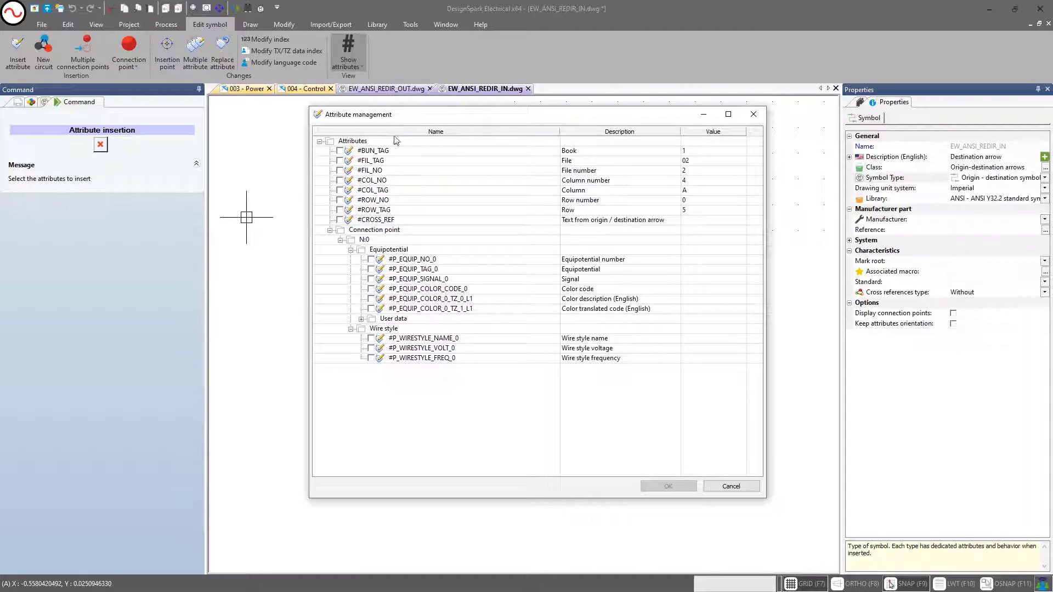
click(361, 319)
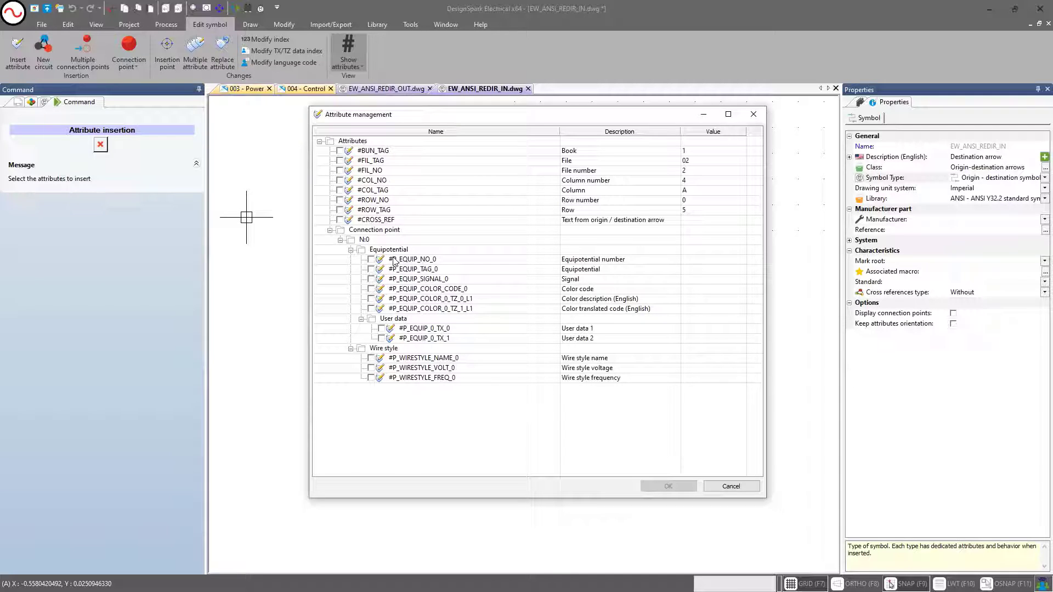
click(754, 114)
Step: Return to 004 - Control to view CN2's destination arrows, and switch to the 003 - Power schematic
click(299, 89)
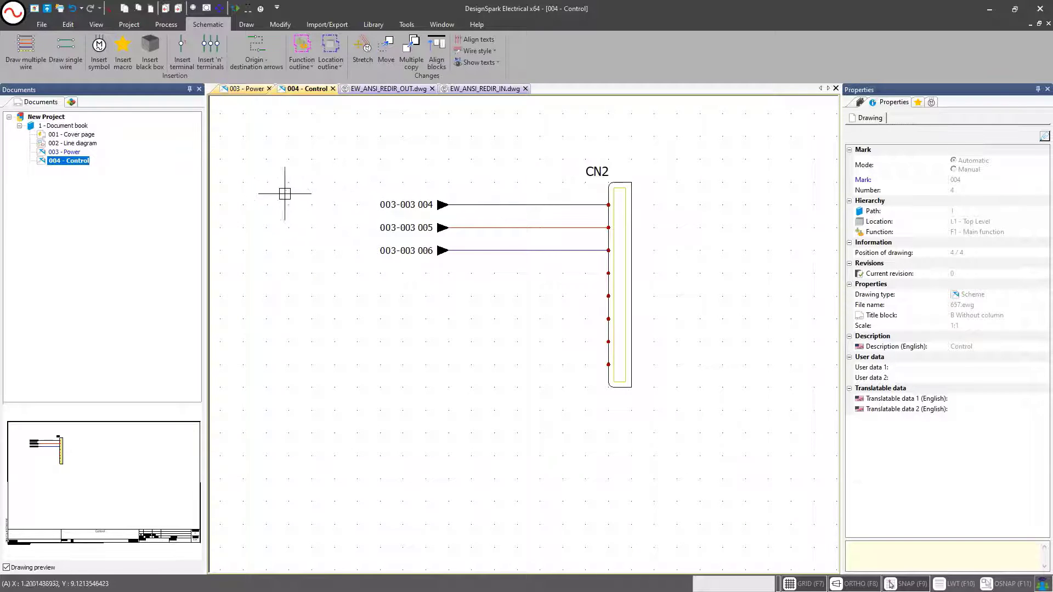
scroll(292, 195, down, 1)
scroll(291, 194, up, 1)
scroll(284, 212, down, 1)
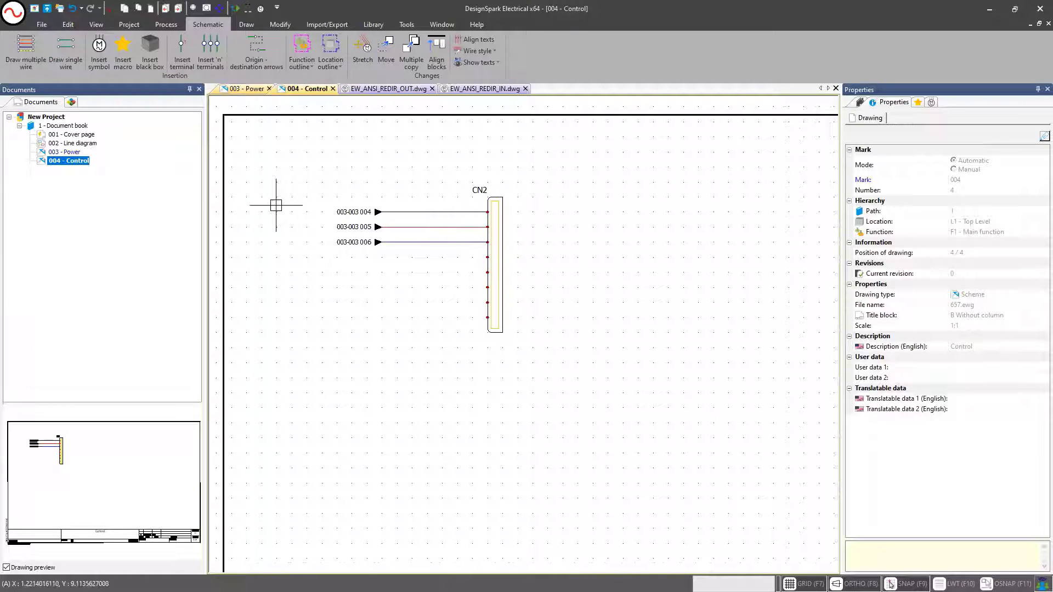
click(247, 88)
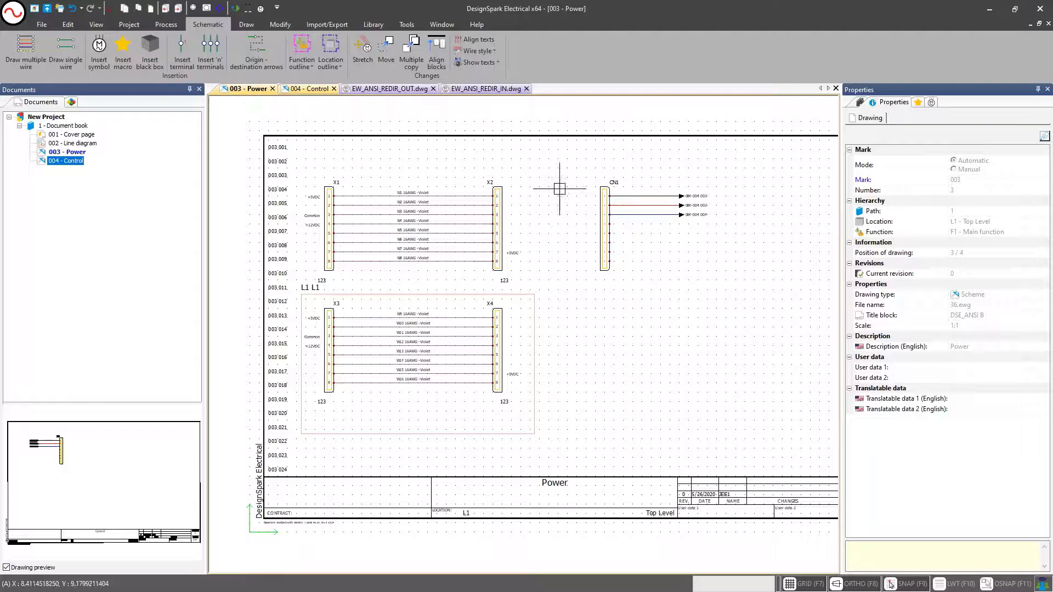